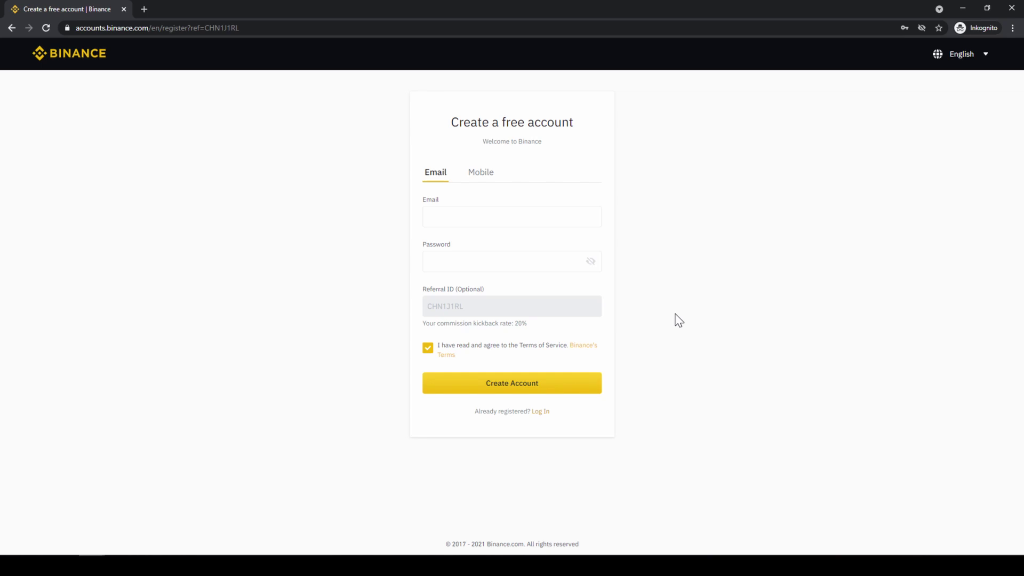
- Highlight the 20% commission kickback rate on the logged-in Binance homepage
left_click_drag(526, 324, 480, 331)
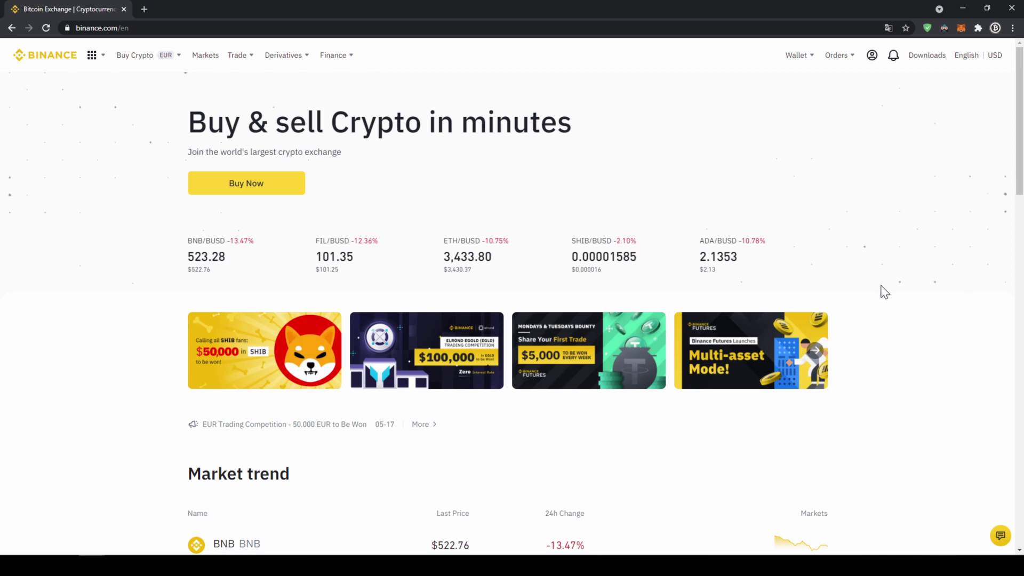
mouse_move(872, 56)
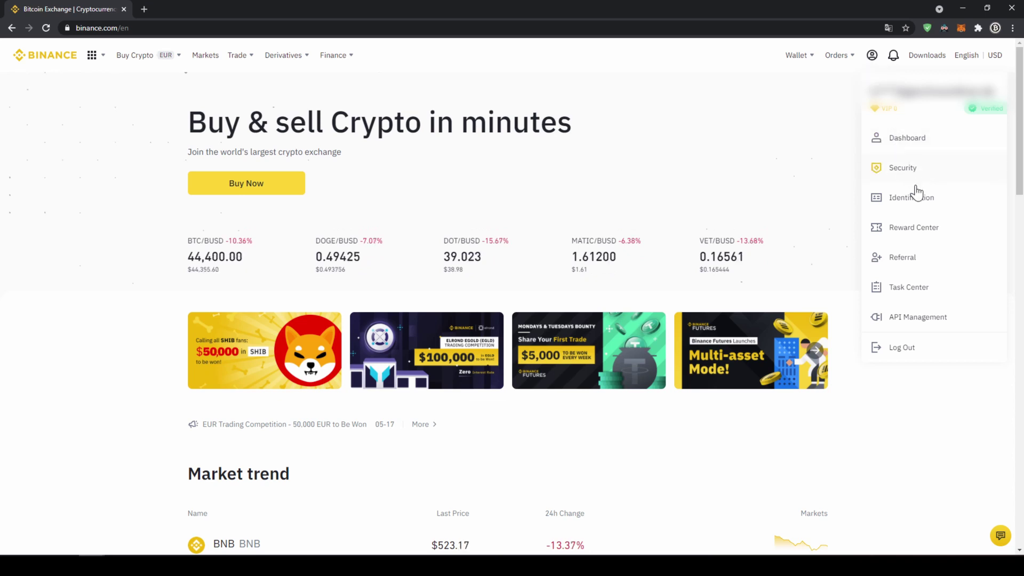
- Open Identification from the profile menu to see the verified personal details
left_click(920, 206)
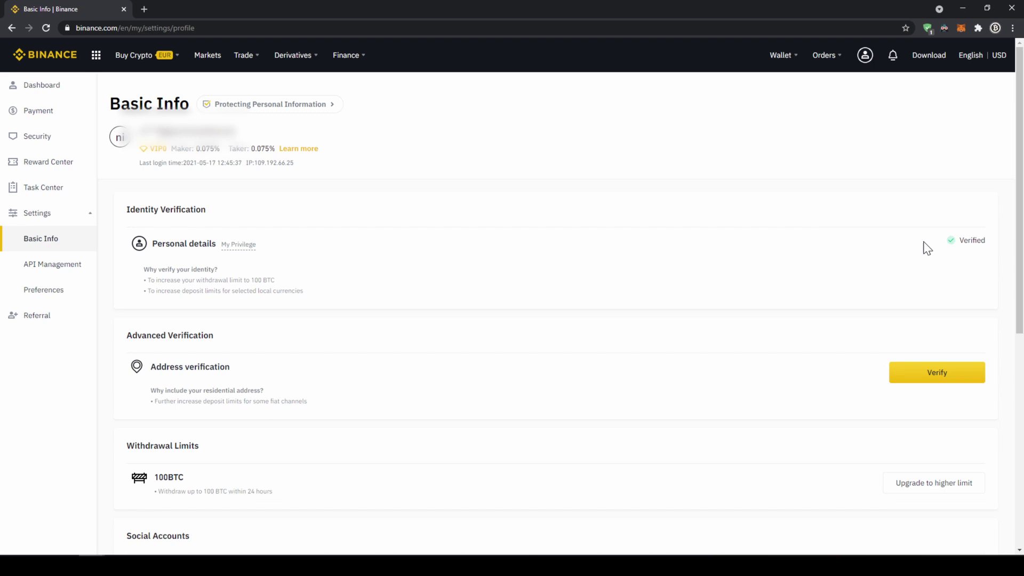
mouse_move(782, 55)
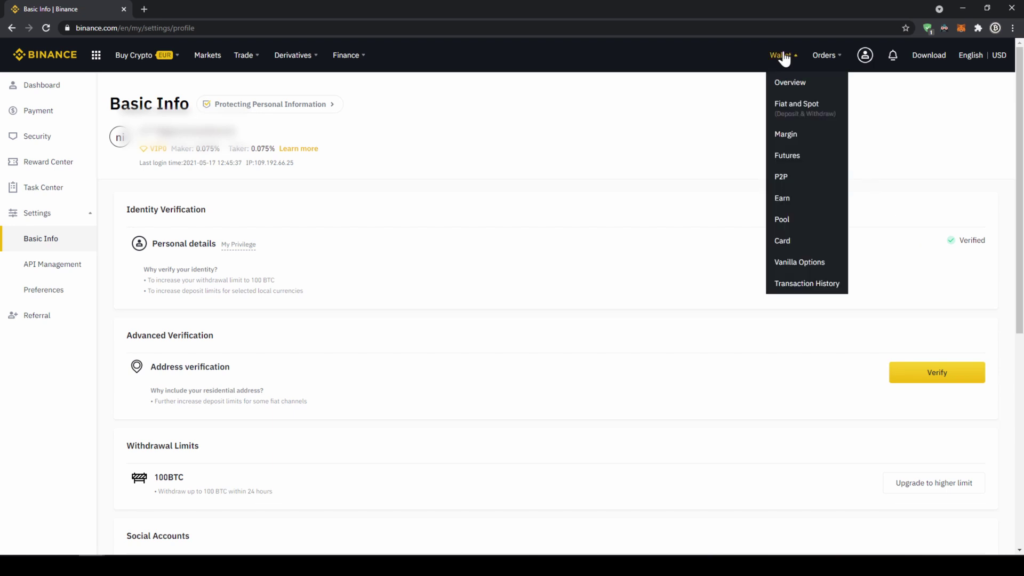
- Start a Euro fiat deposit via SEPA bank transfer from the Fiat and Spot wallet
left_click(805, 117)
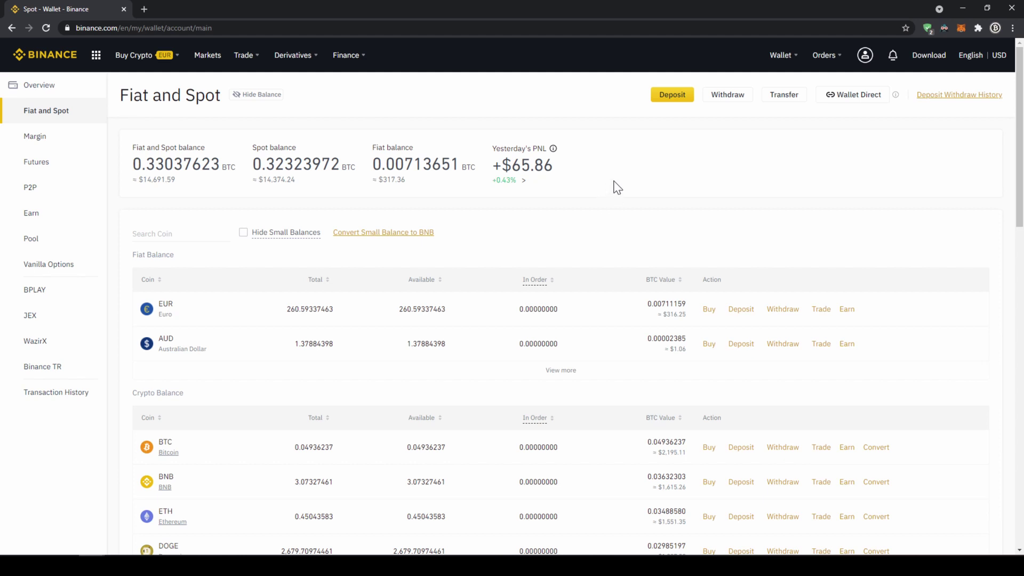
left_click(672, 98)
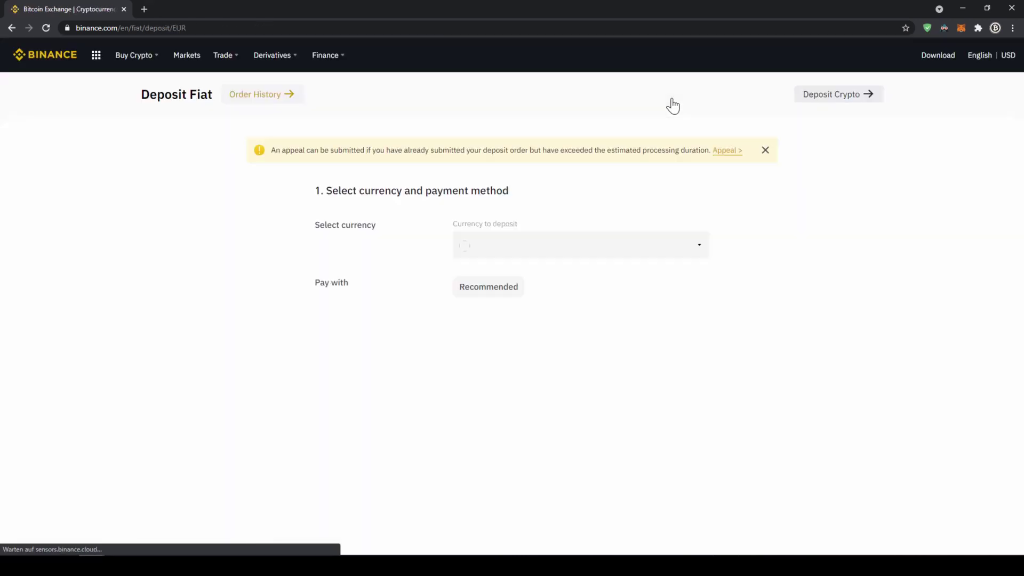
left_click(670, 246)
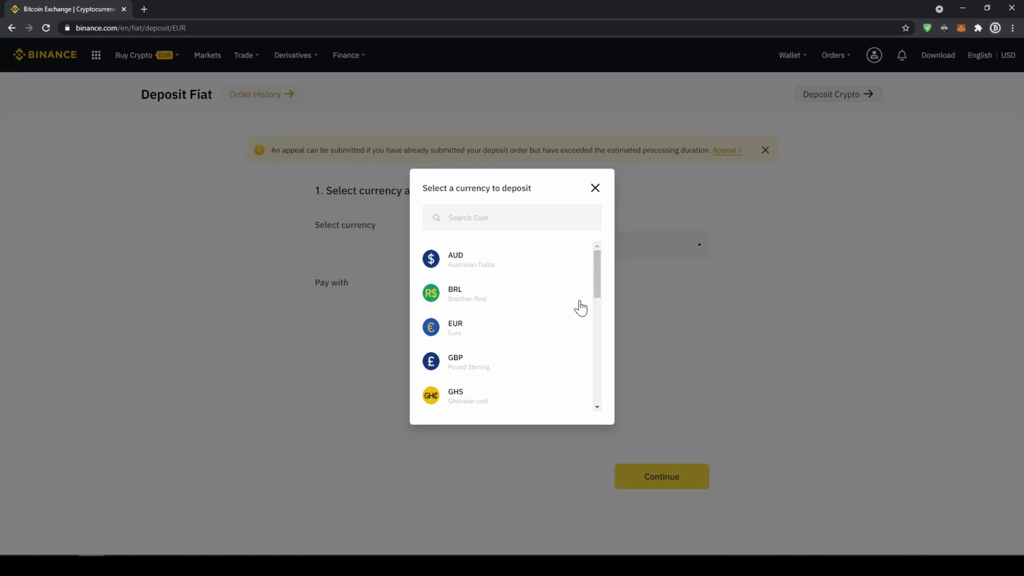
mouse_move(597, 287)
left_mouse_down()
mouse_move(599, 359)
mouse_move(608, 309)
mouse_move(596, 273)
left_mouse_up()
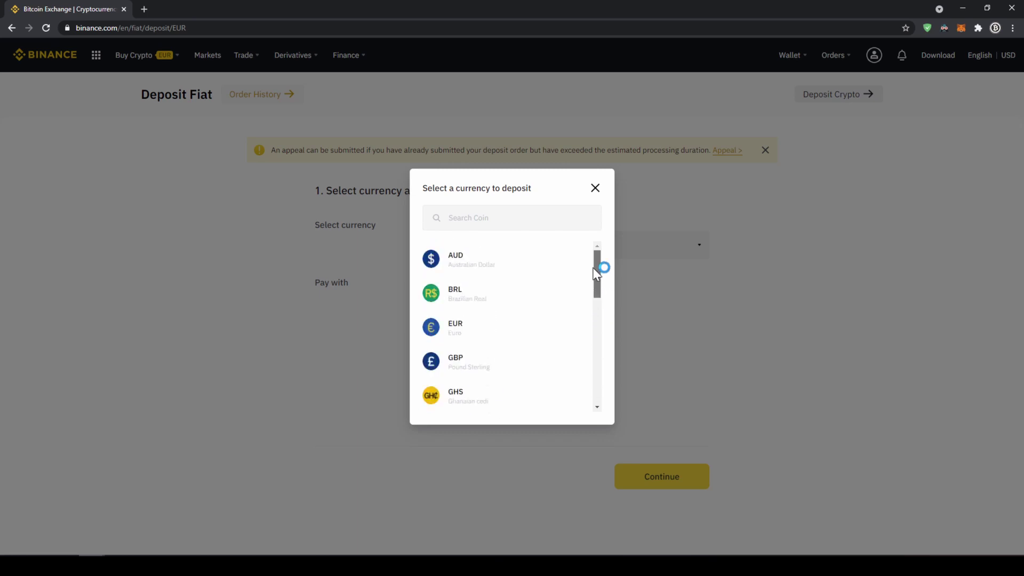
left_click(515, 329)
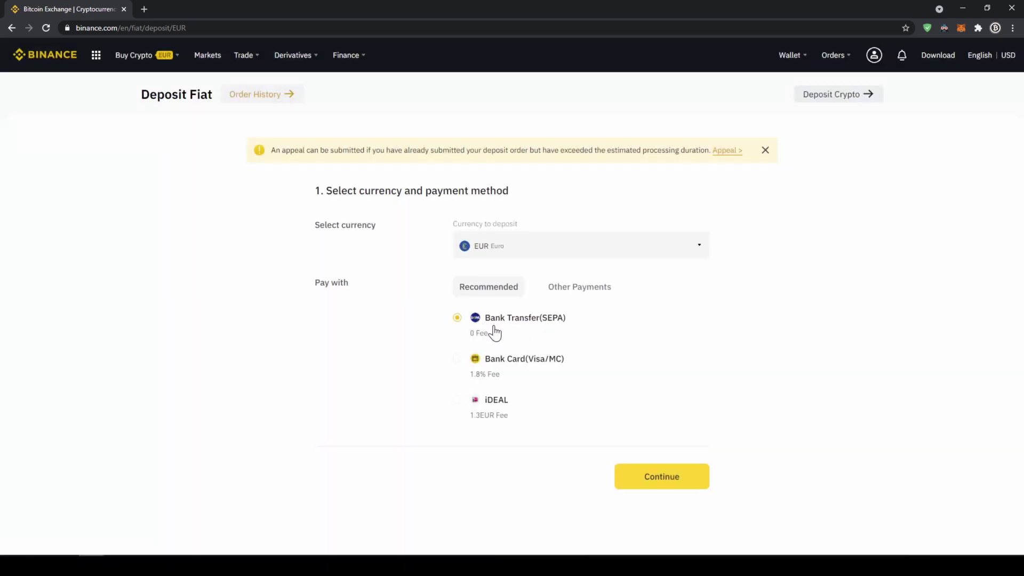
left_click(656, 481)
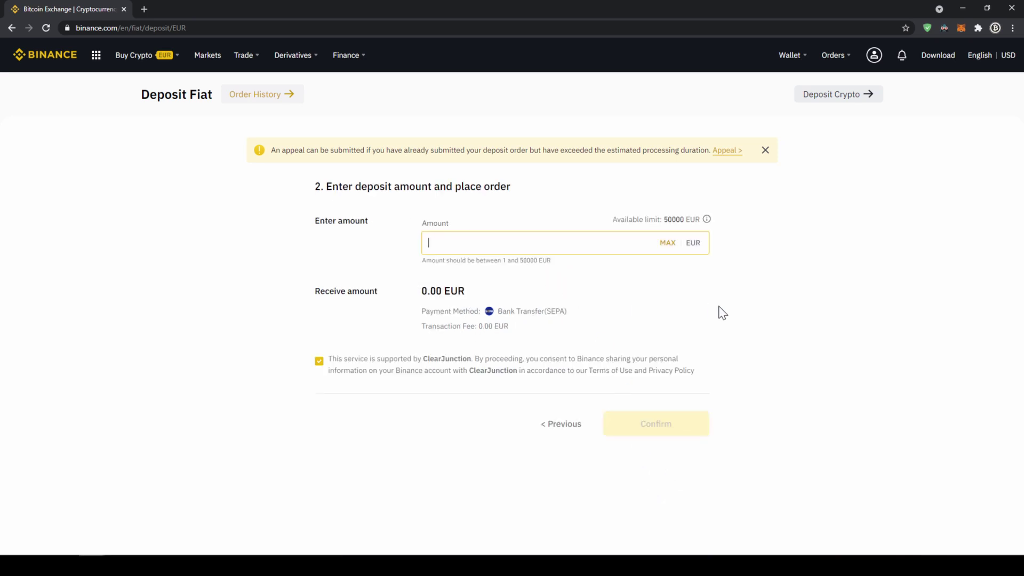
- Place a 200 EUR deposit order and note that the beneficiary must be Binance
type("200")
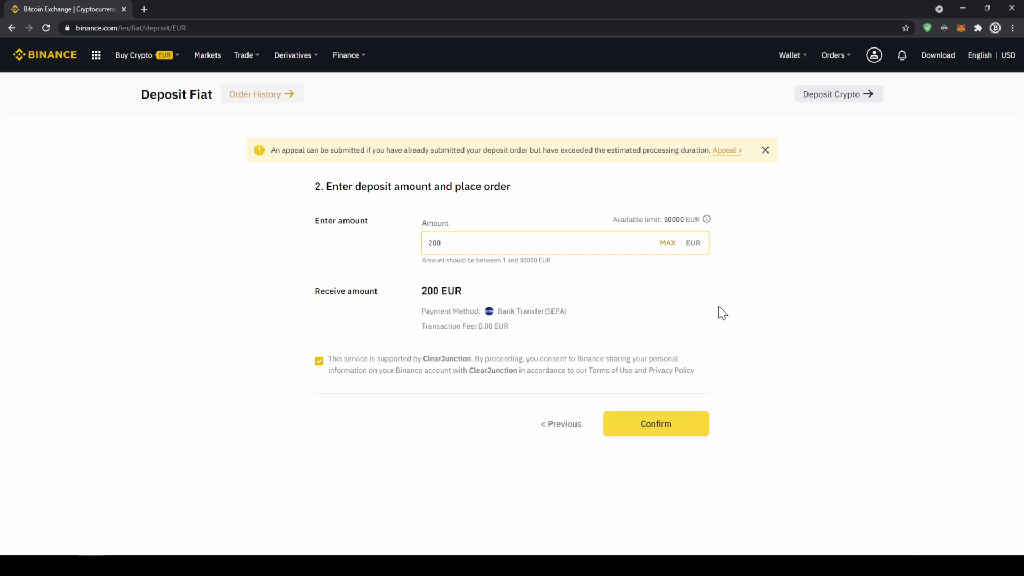
left_click(676, 435)
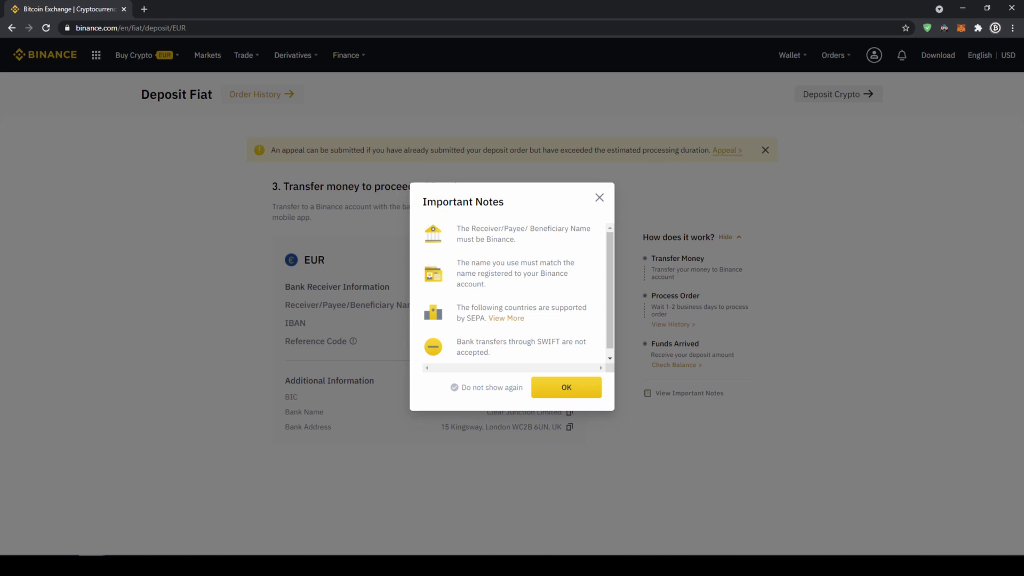
left_click_drag(480, 239, 516, 239)
left_click(508, 259)
- Dismiss the important notes and review the beneficiary, IBAN and reference code 8063
left_click(563, 385)
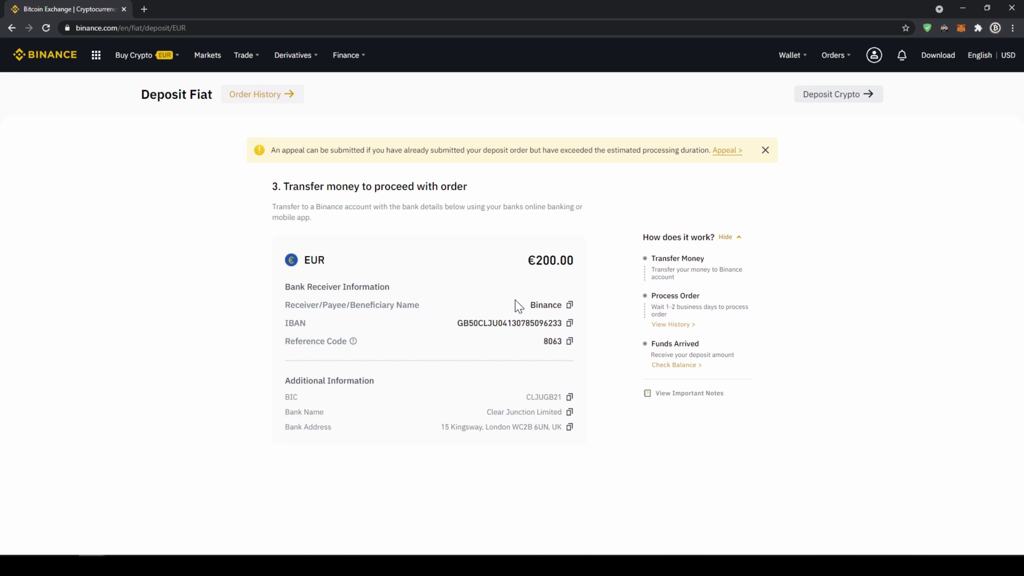
mouse_move(531, 305)
left_mouse_down()
mouse_move(570, 308)
mouse_move(491, 323)
left_mouse_up()
left_click(487, 343)
left_click_drag(562, 341, 552, 342)
left_click(542, 343)
double_click(542, 341)
left_click(501, 341)
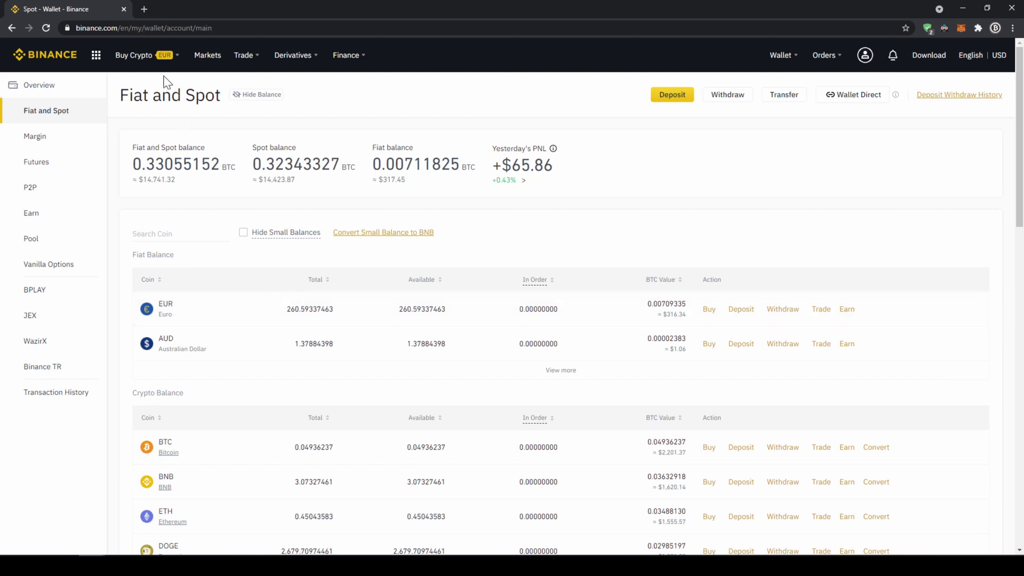
- Set Buy Crypto to purchase USDT paying with EUR
mouse_move(135, 56)
left_click(155, 203)
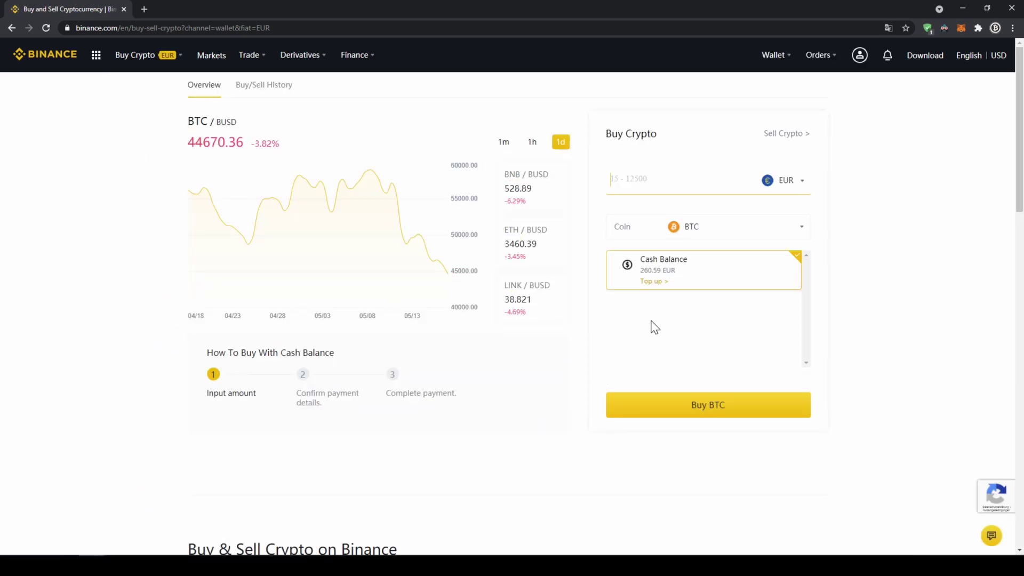
left_click(756, 233)
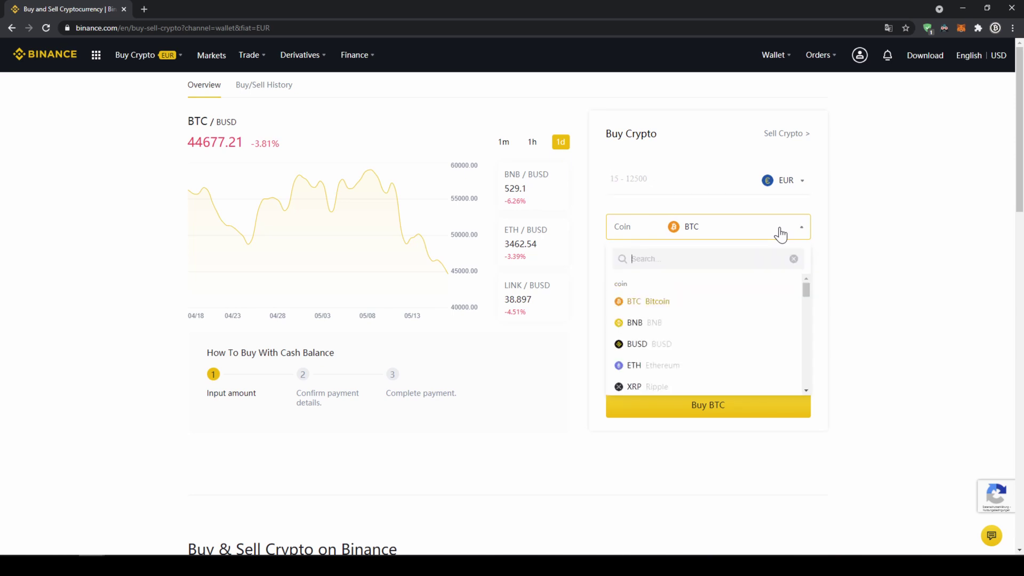
type("u")
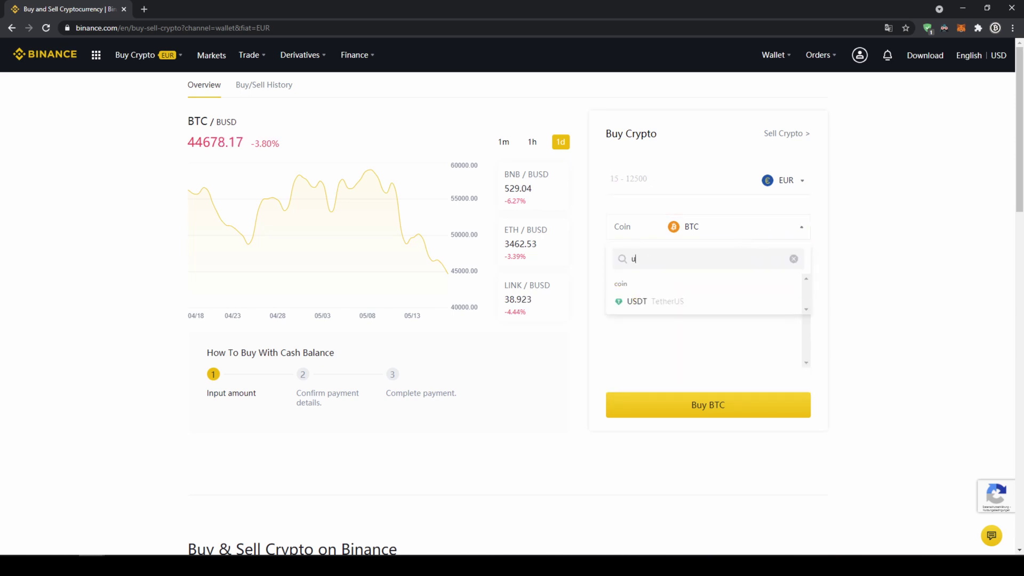
type("sdt")
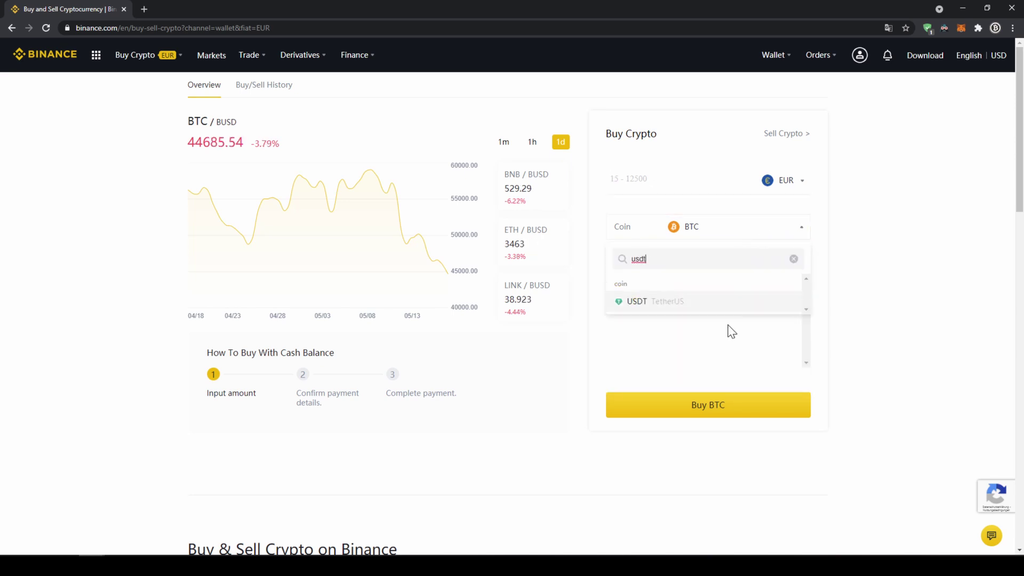
left_click(713, 306)
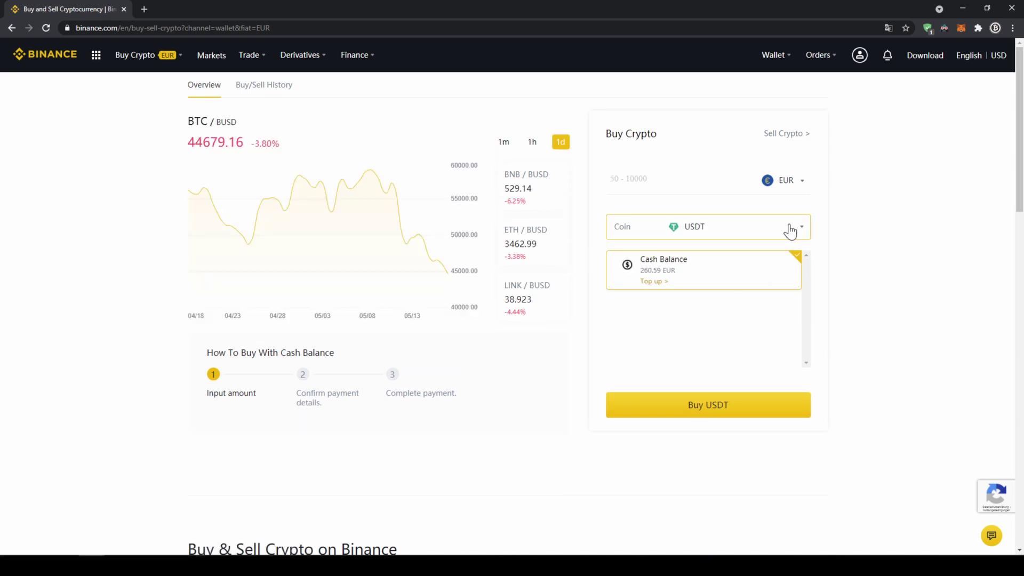
left_click(796, 181)
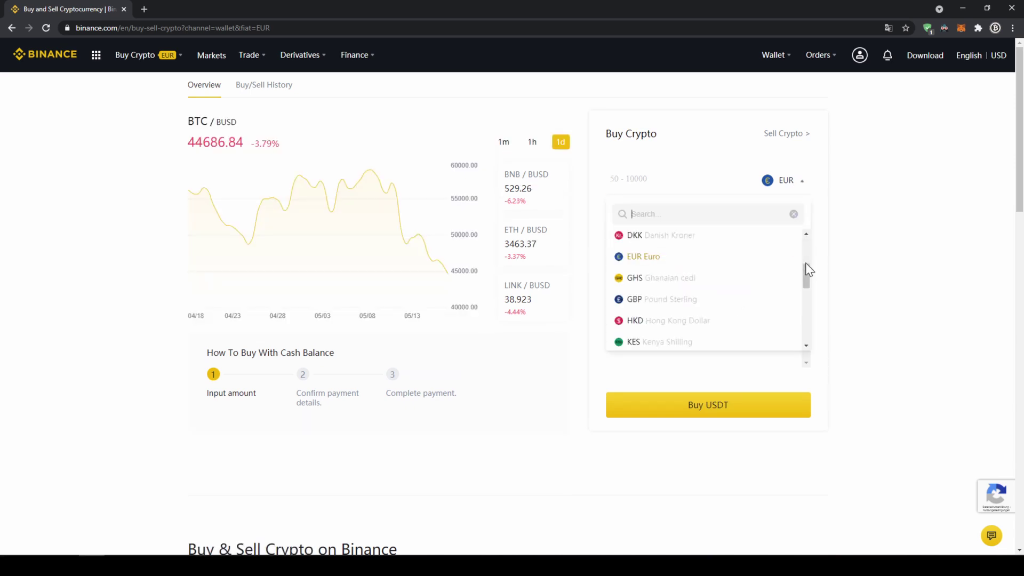
mouse_move(805, 270)
left_mouse_down()
mouse_move(807, 299)
mouse_move(811, 256)
left_mouse_up()
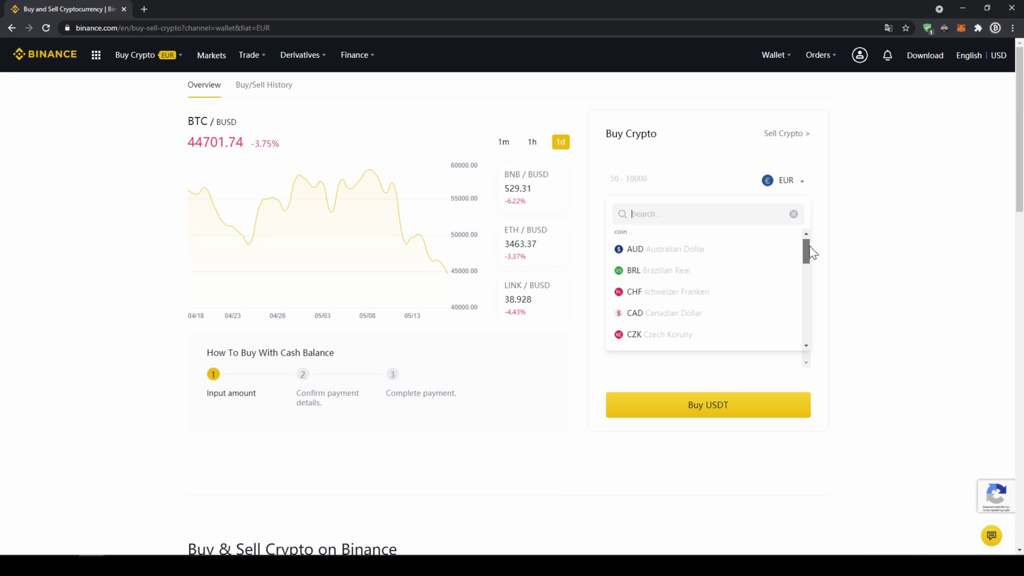
left_click(845, 196)
- Enter 200 EUR and review the order receiving 242.527163 USDT
left_click(684, 167)
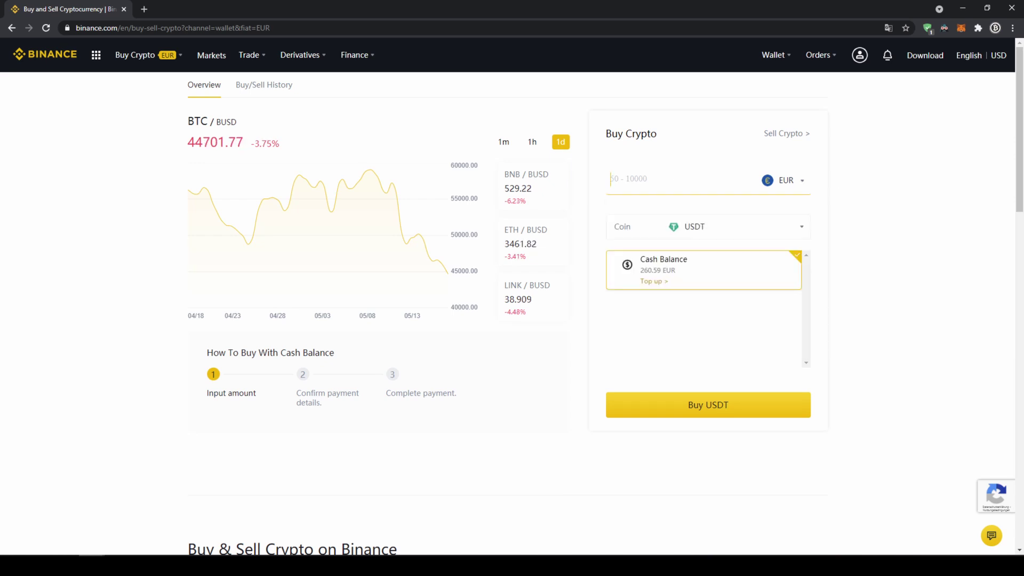
type("200")
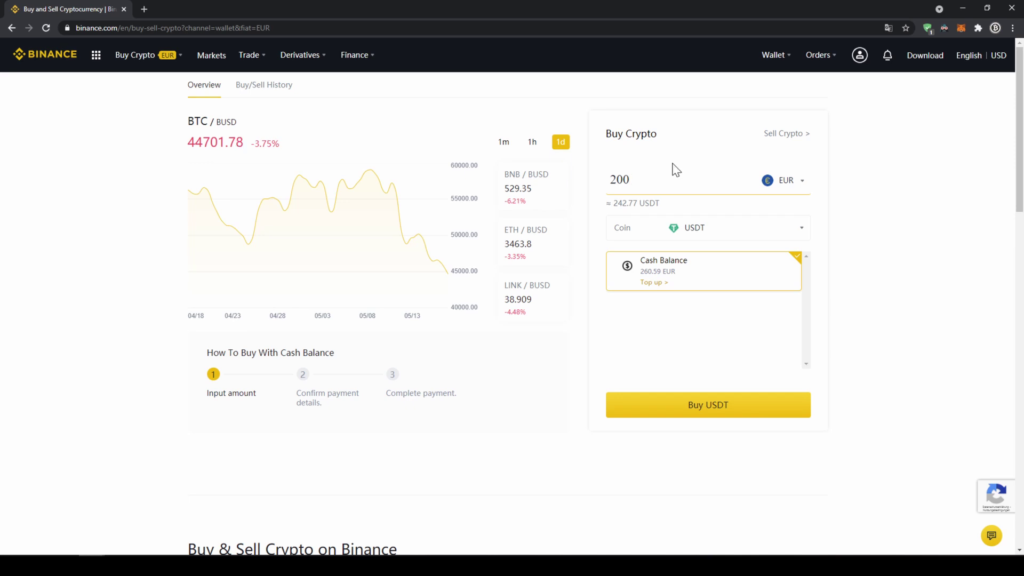
left_click(860, 188)
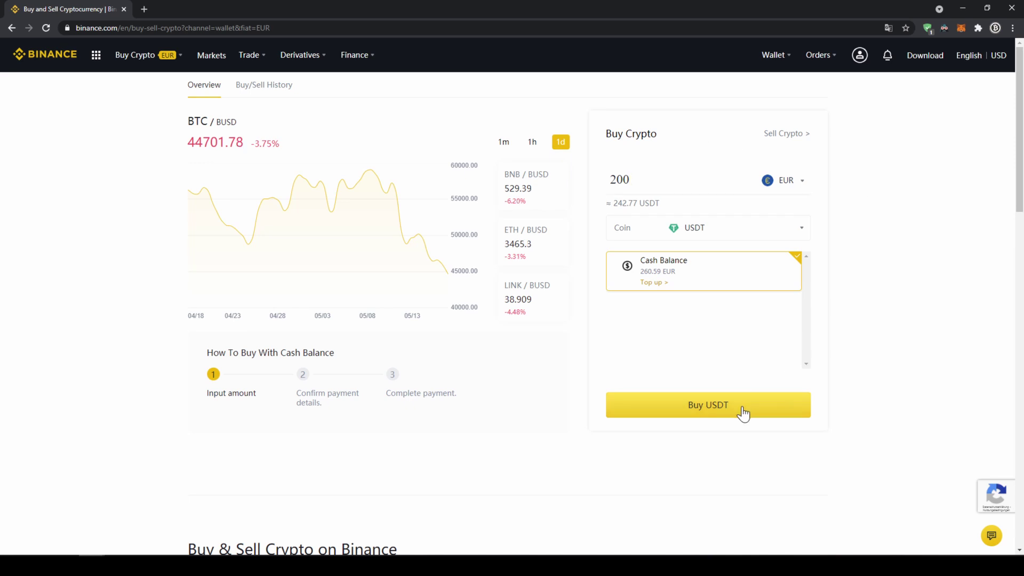
left_click(743, 414)
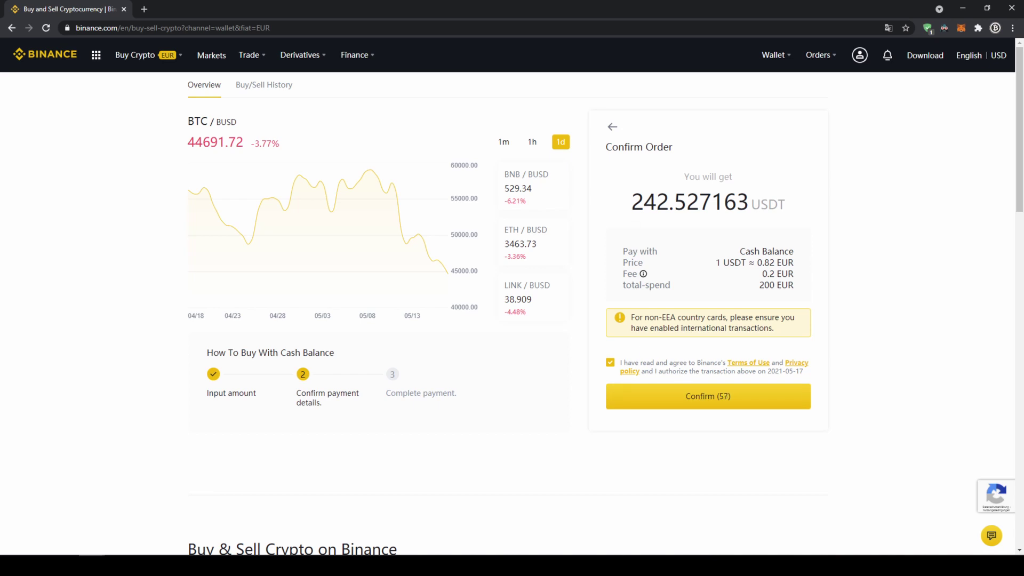
left_click_drag(631, 201, 674, 202)
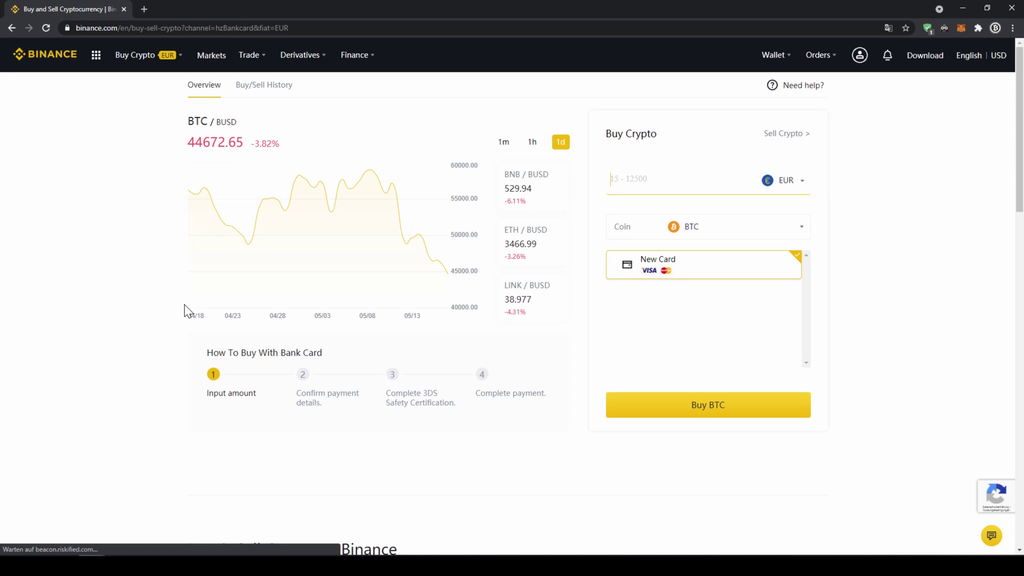
- Choose USDT, enter 200 EUR, and open the Buy with Card dialog for about 242.77 USDT
left_click(774, 234)
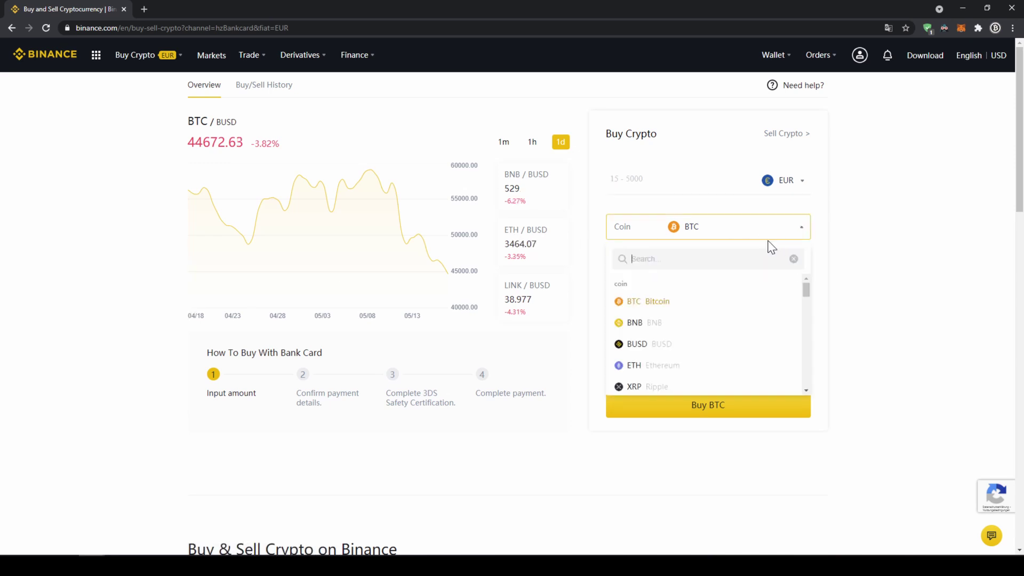
type("usdt")
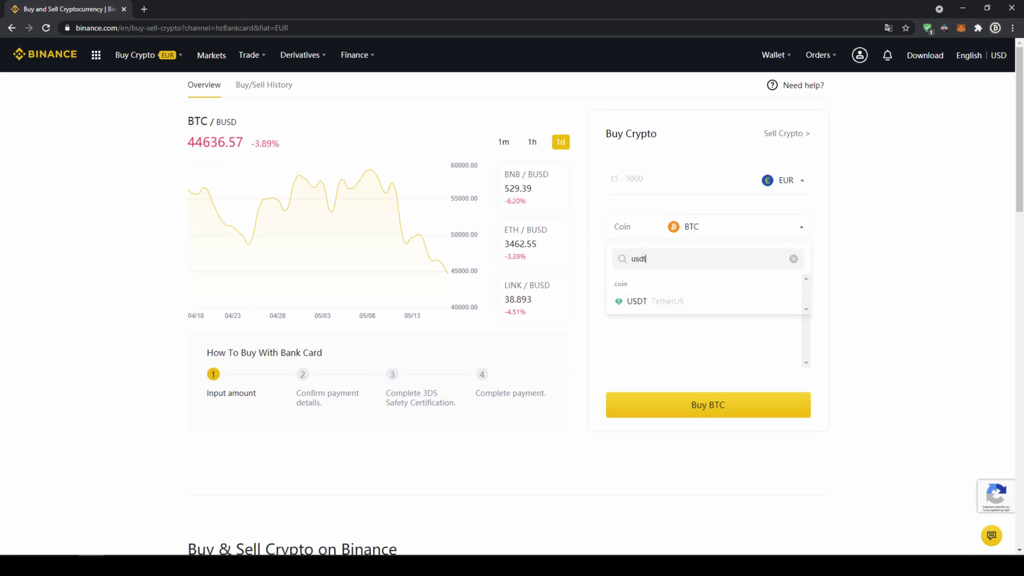
left_click(778, 305)
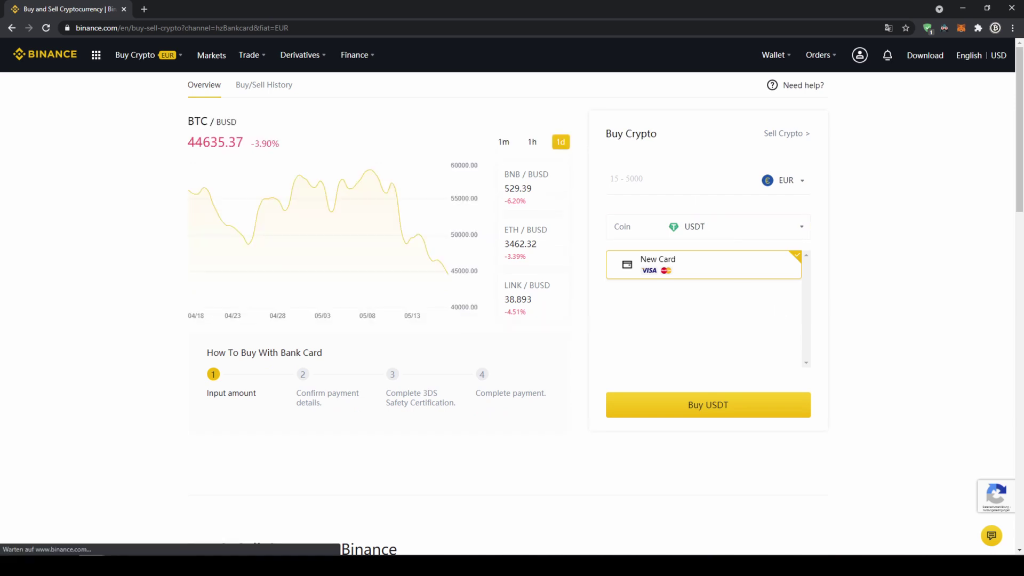
type("200")
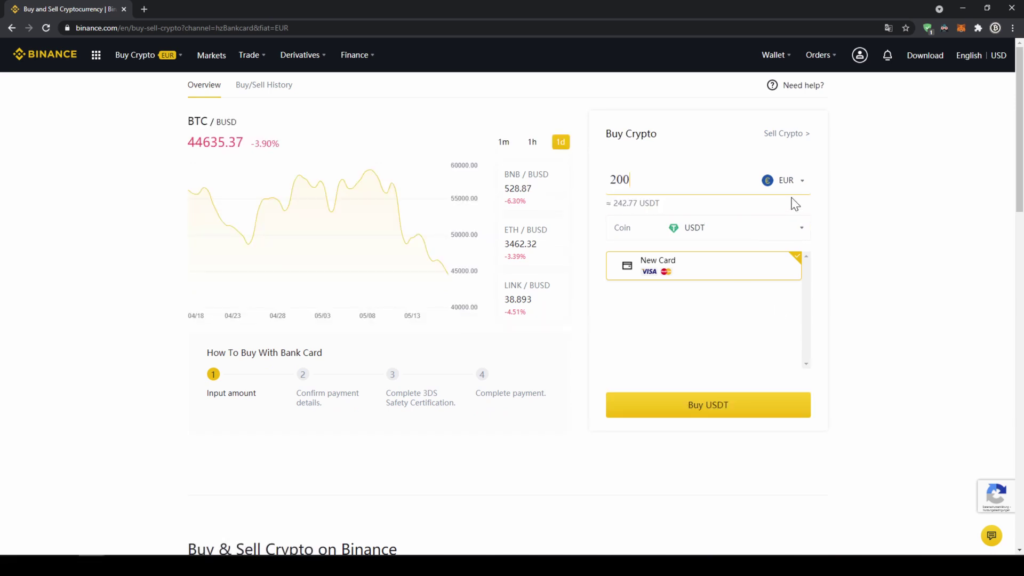
left_click(743, 406)
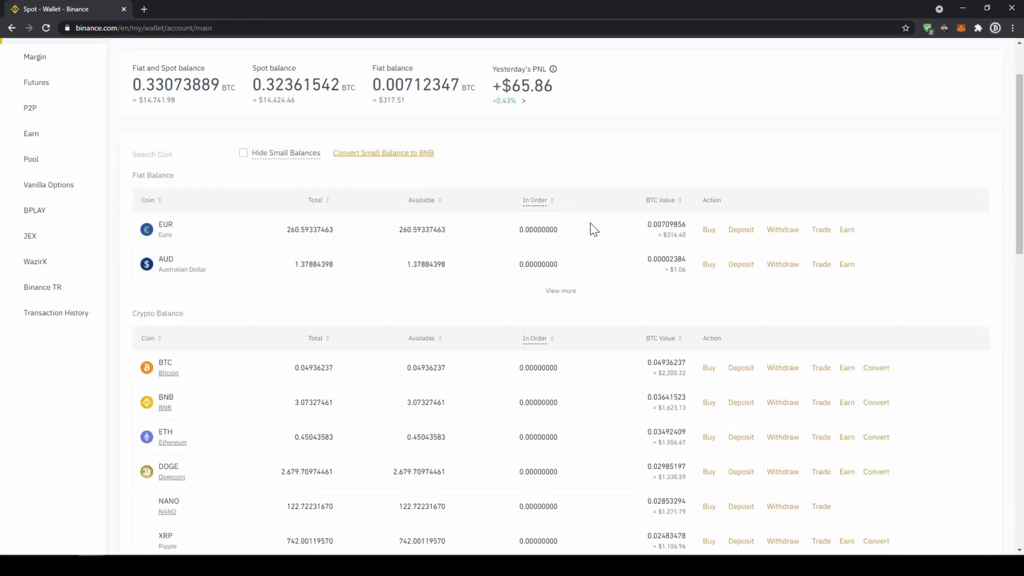
scroll(560, 247, "down", 2)
scroll(487, 274, "down", 2)
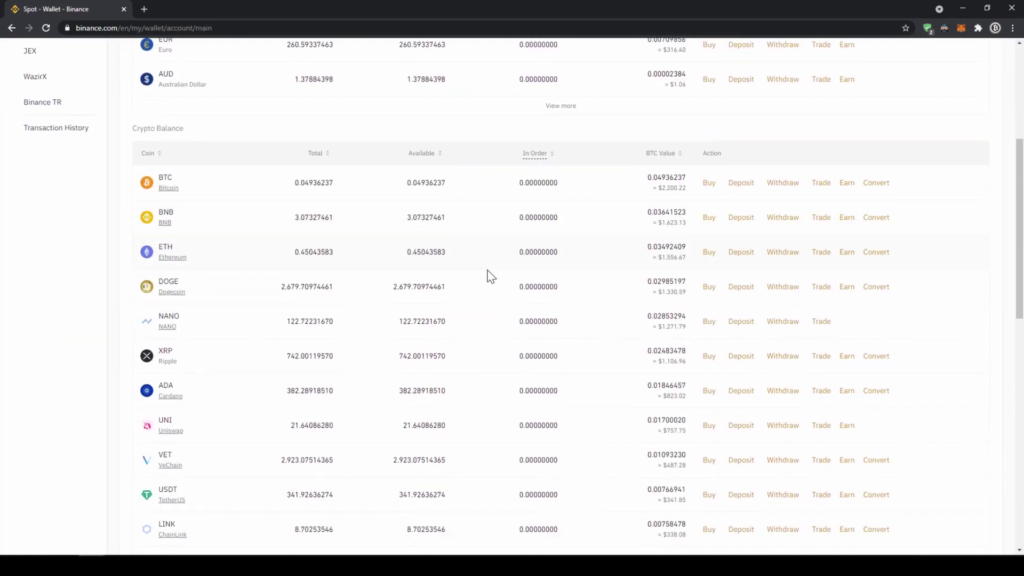
scroll(373, 318, "down", 1)
left_click_drag(282, 441, 343, 447)
left_click(350, 446)
scroll(367, 448, "up", 3)
scroll(367, 449, "up", 3)
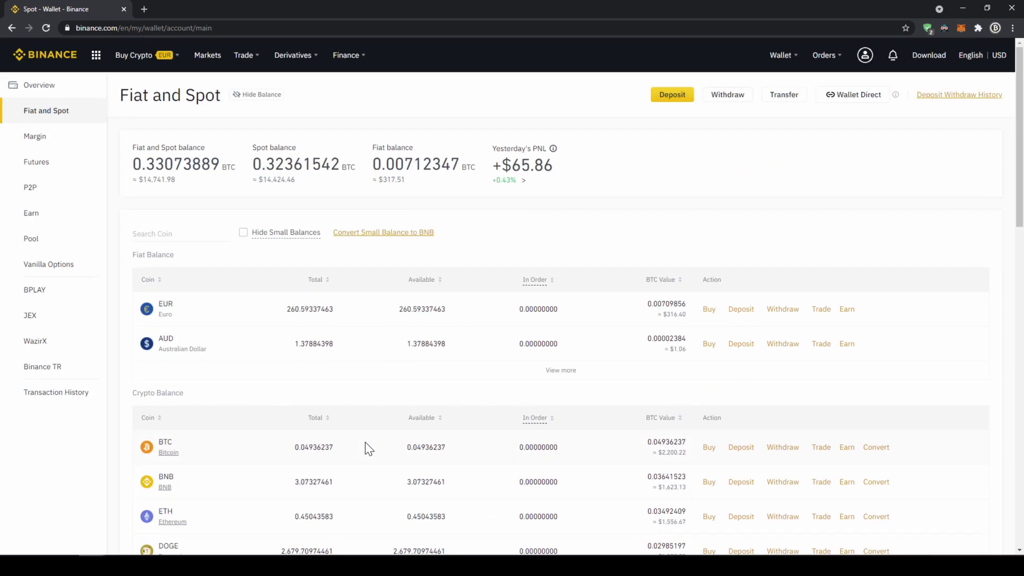
- Filter the FIAT spot markets by searching 'winusdt' to find the WIN pairs
left_click(208, 56)
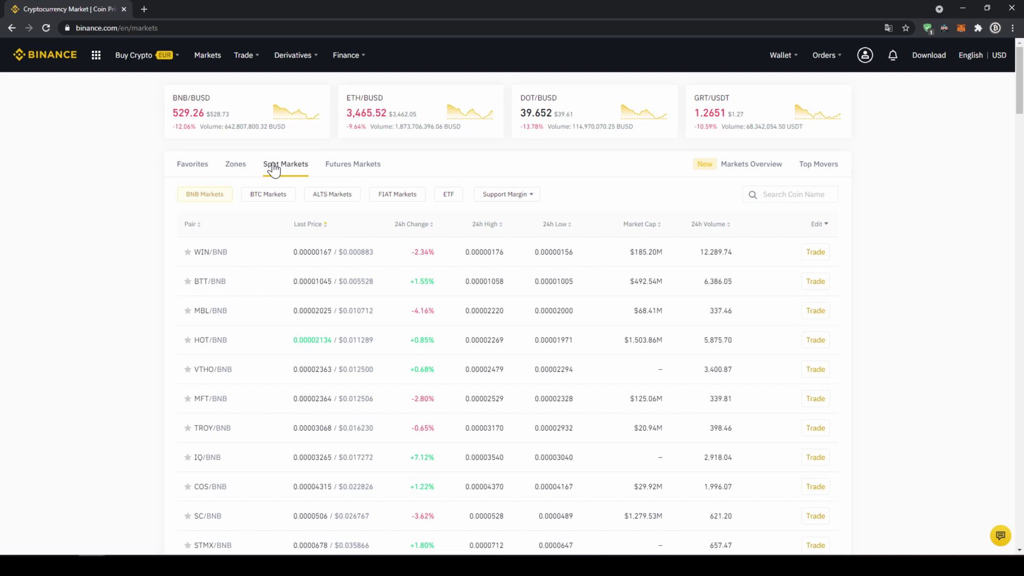
left_click(404, 201)
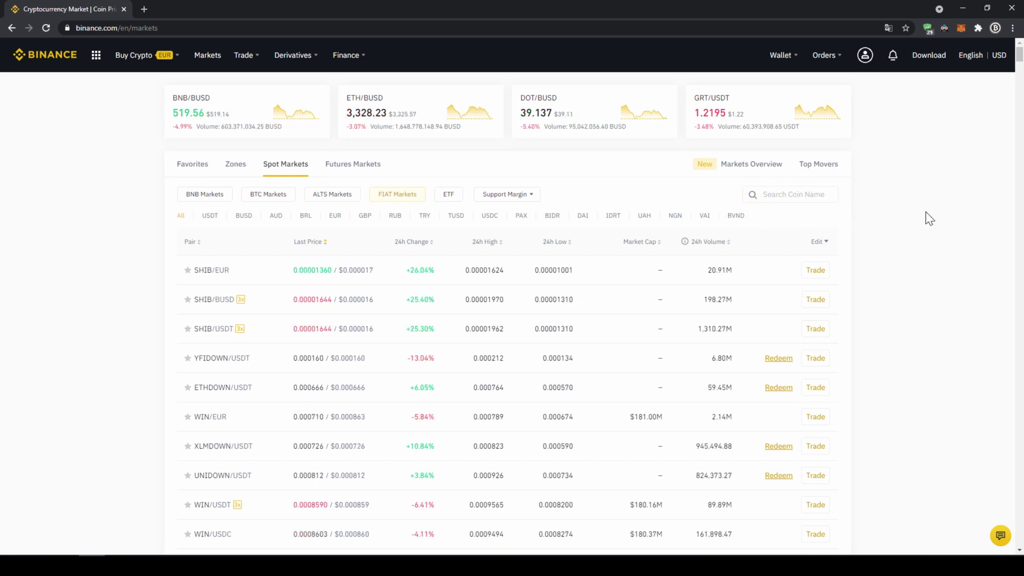
left_click(798, 195)
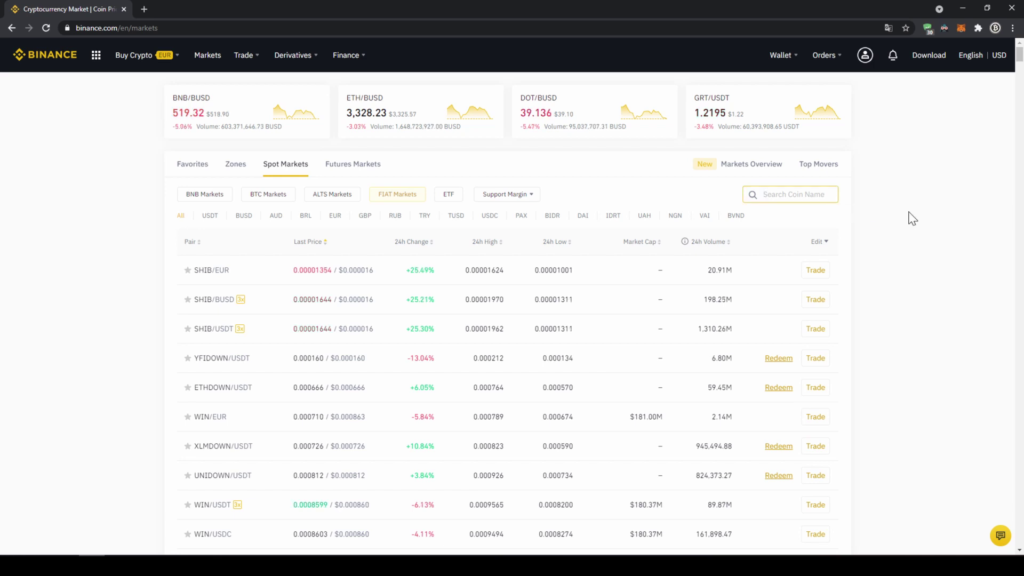
type("win")
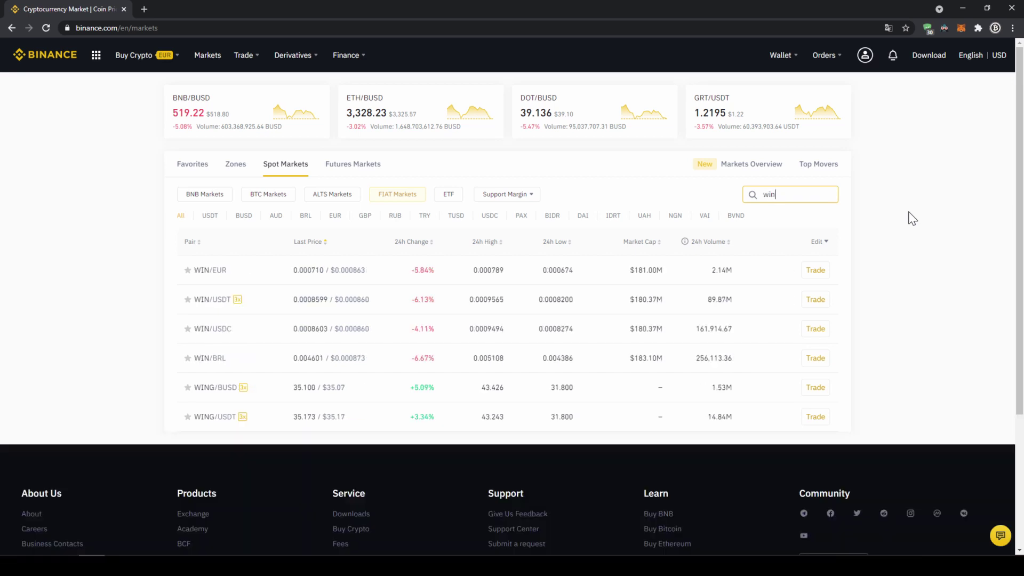
type("u")
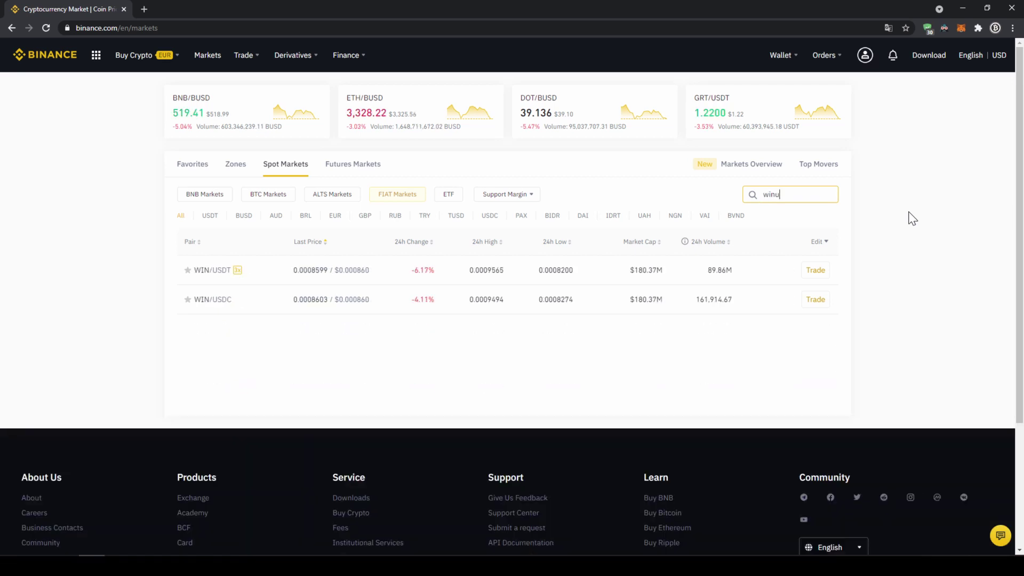
type("sdt")
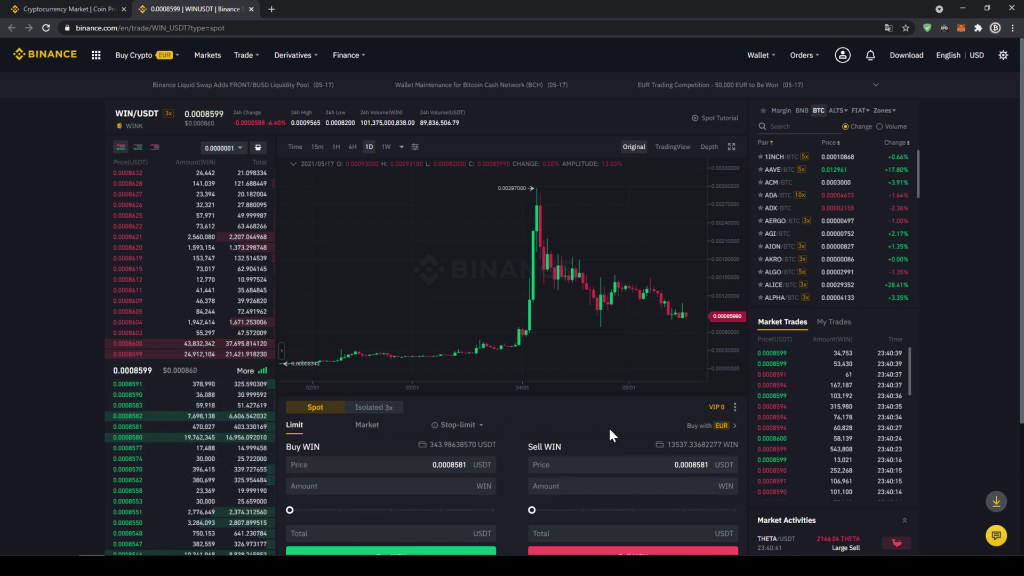
- Set a WIN market buy spending nearly the whole balance, about 340.55 USDT
left_click(363, 433)
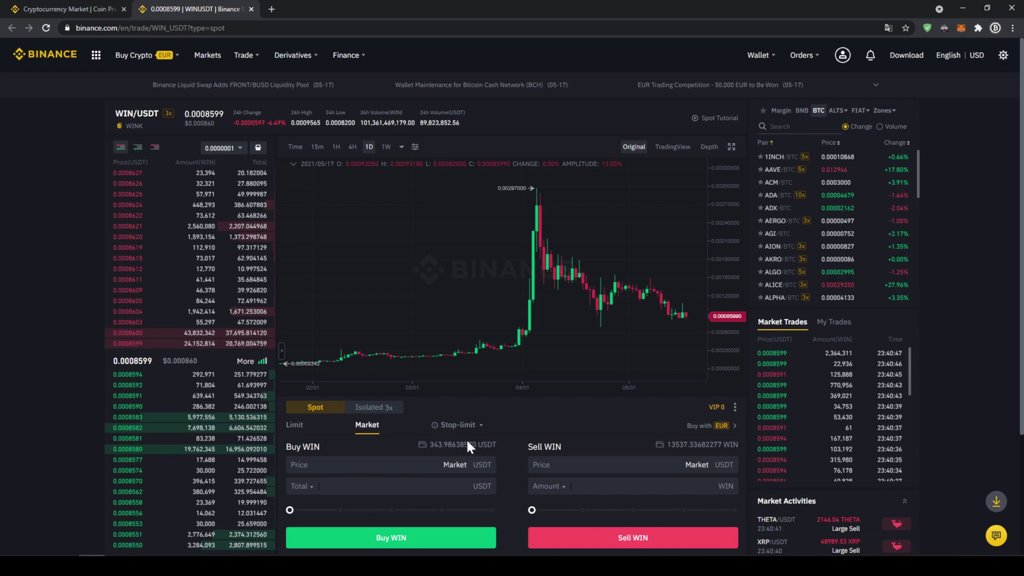
left_click(297, 510)
left_click_drag(392, 510, 460, 486)
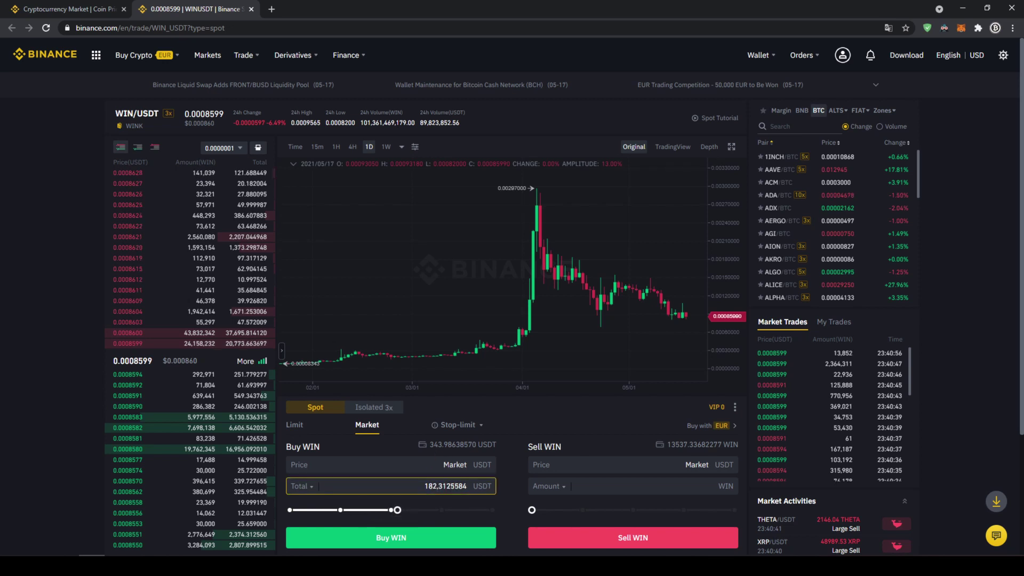
left_click(459, 486)
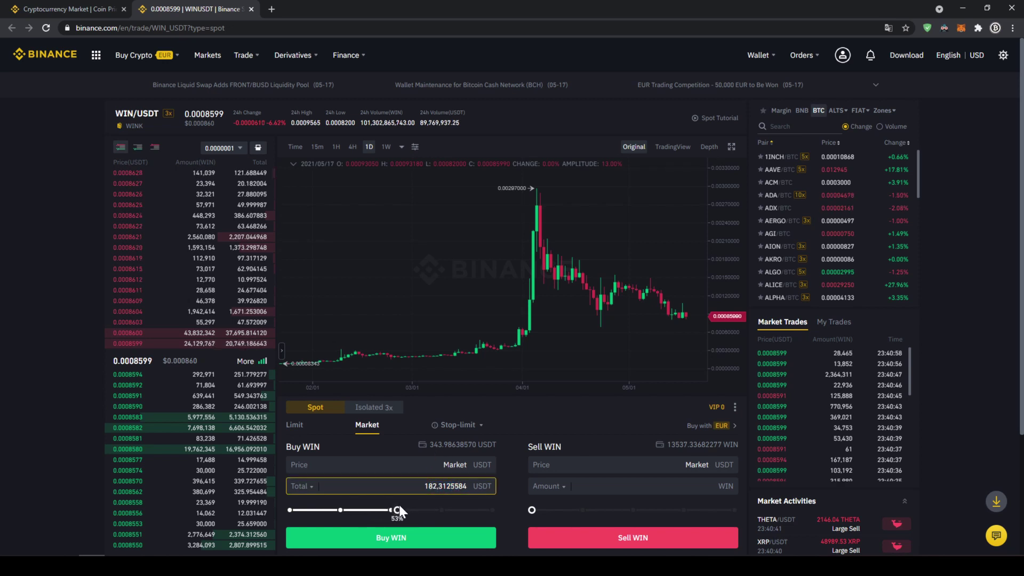
left_click_drag(398, 510, 491, 511)
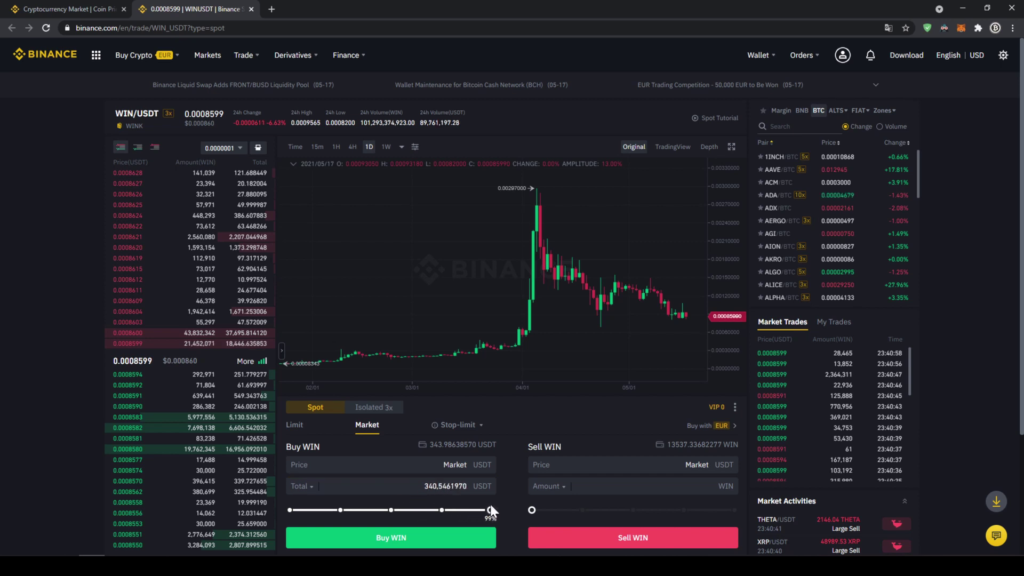